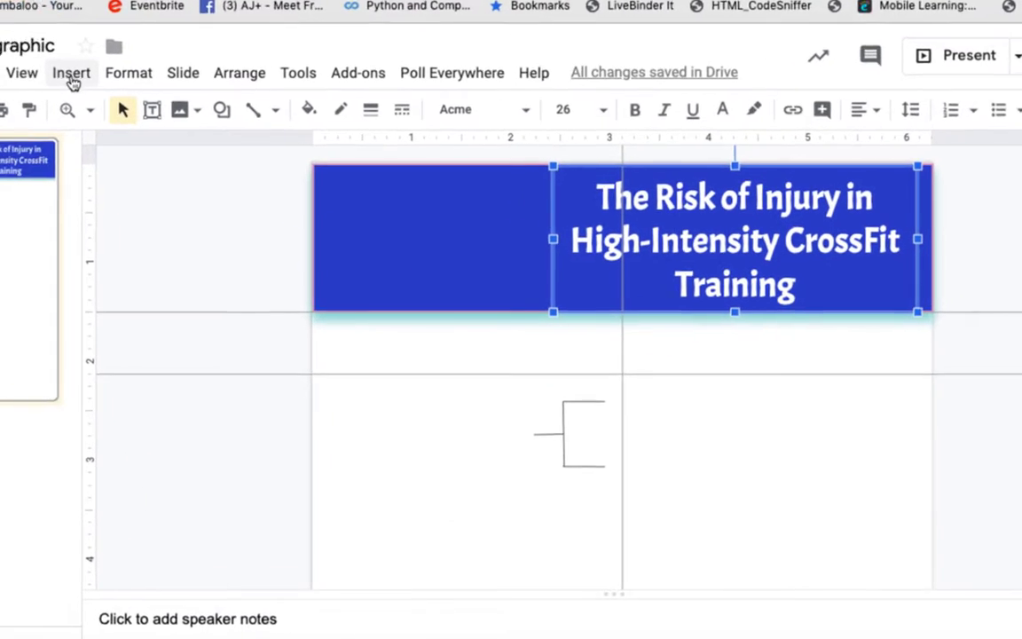
Search the web for "crossfit" images to insert into the slide
{"action": "left_click", "coordinate": [71, 76]}
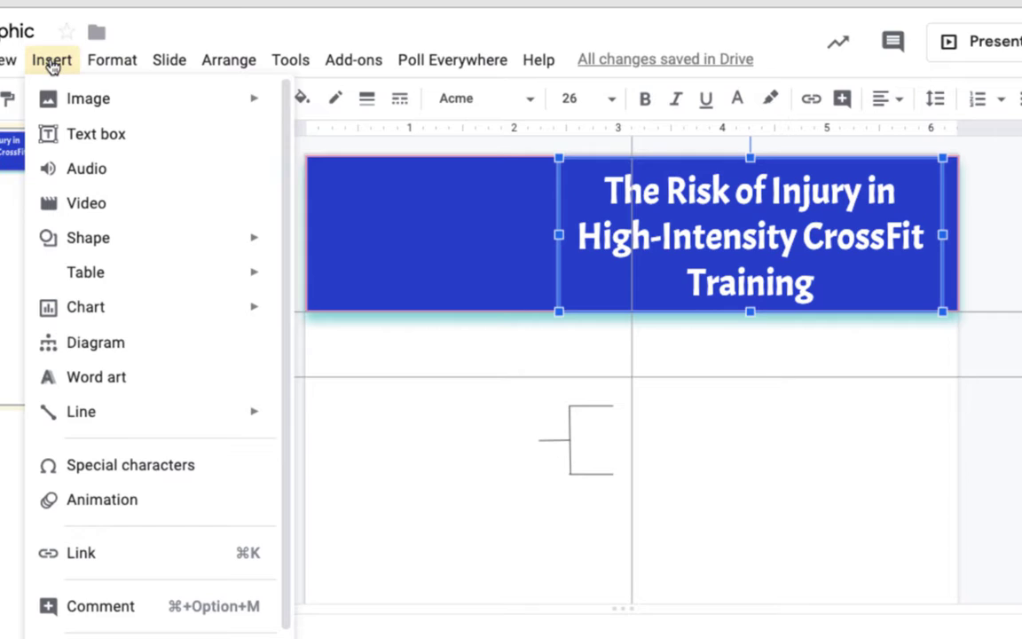
{"action": "mouse_move", "coordinate": [83, 118]}
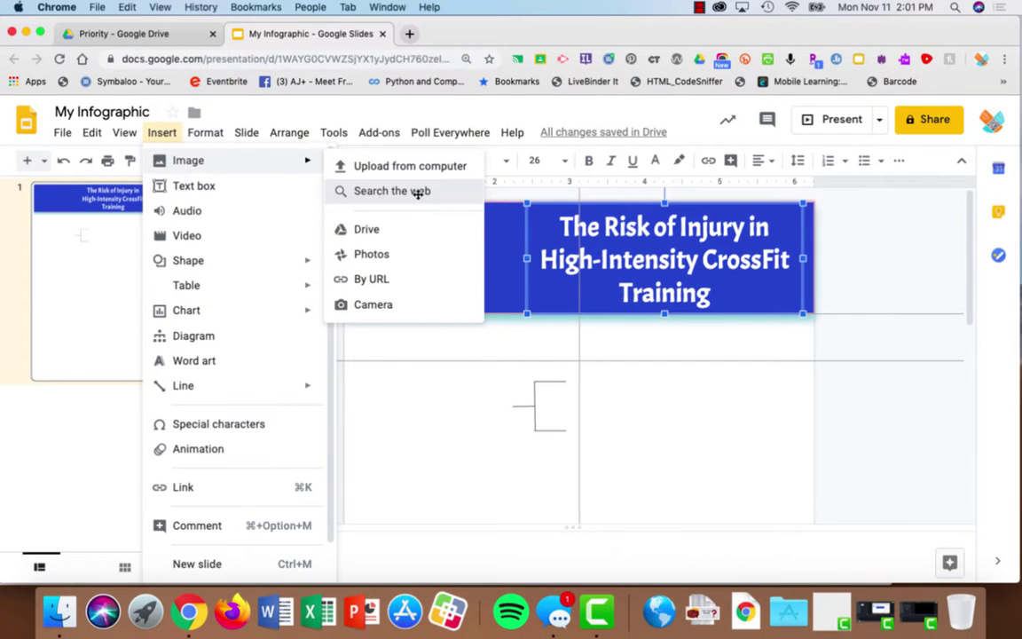
{"action": "left_click", "coordinate": [417, 192]}
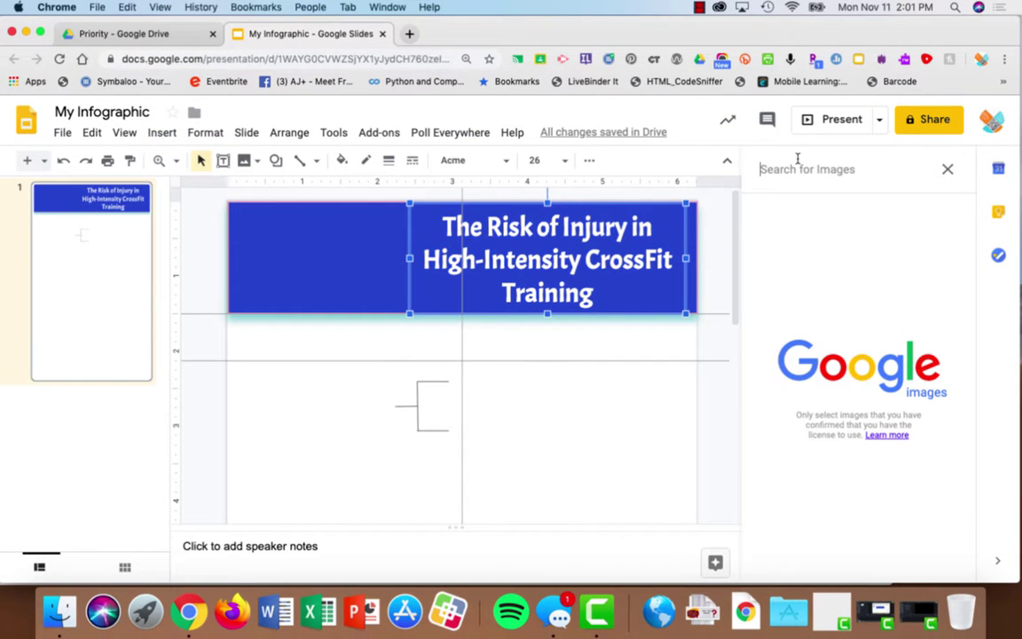
{"action": "type", "text": "crossf"}
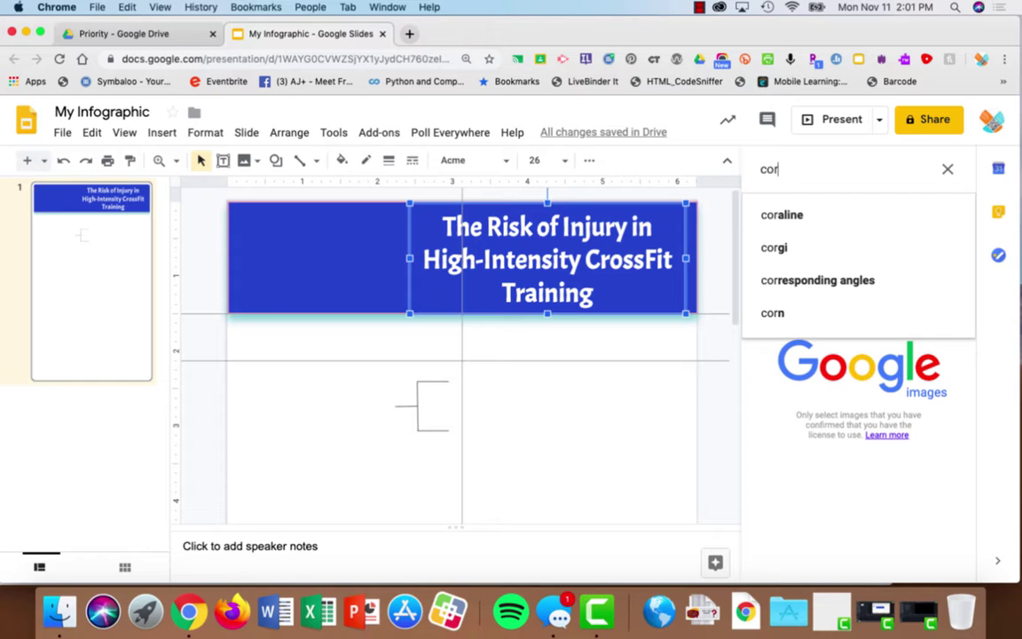
{"action": "type", "text": "it"}
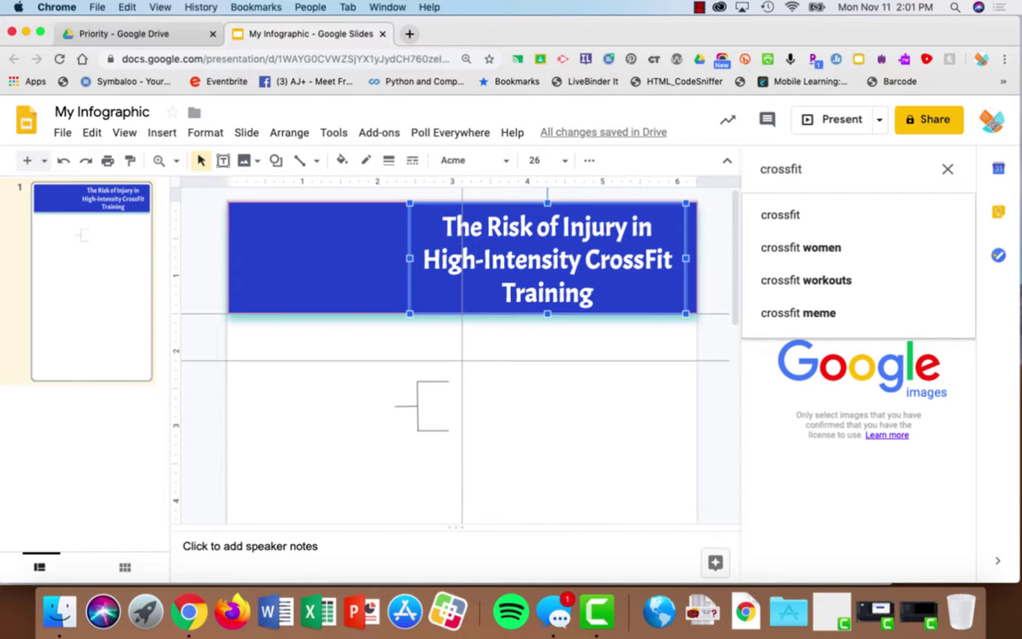
{"action": "key", "text": "Return"}
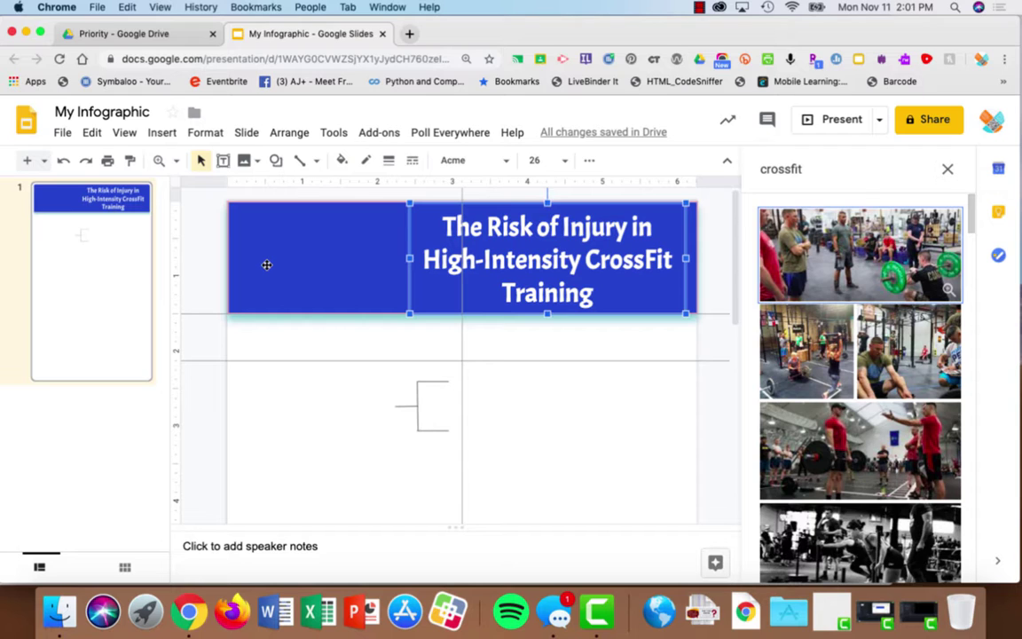
{"action": "left_click", "coordinate": [266, 265]}
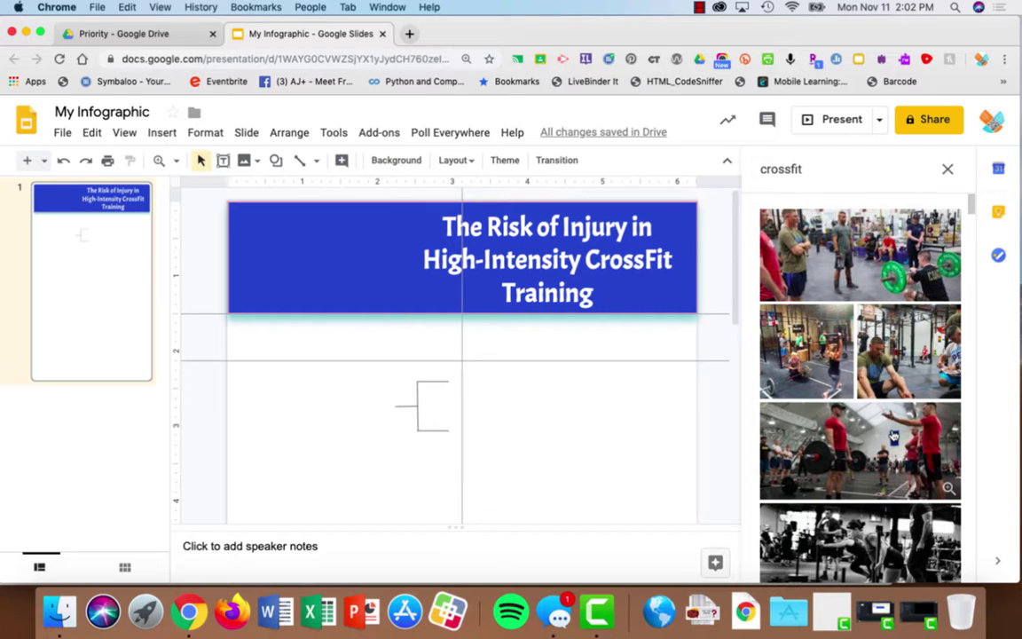
Refine the image search to "crossfit transparent" and insert the abstract grayscale graphic of athletes with triangles and stars
{"action": "left_click", "coordinate": [852, 168]}
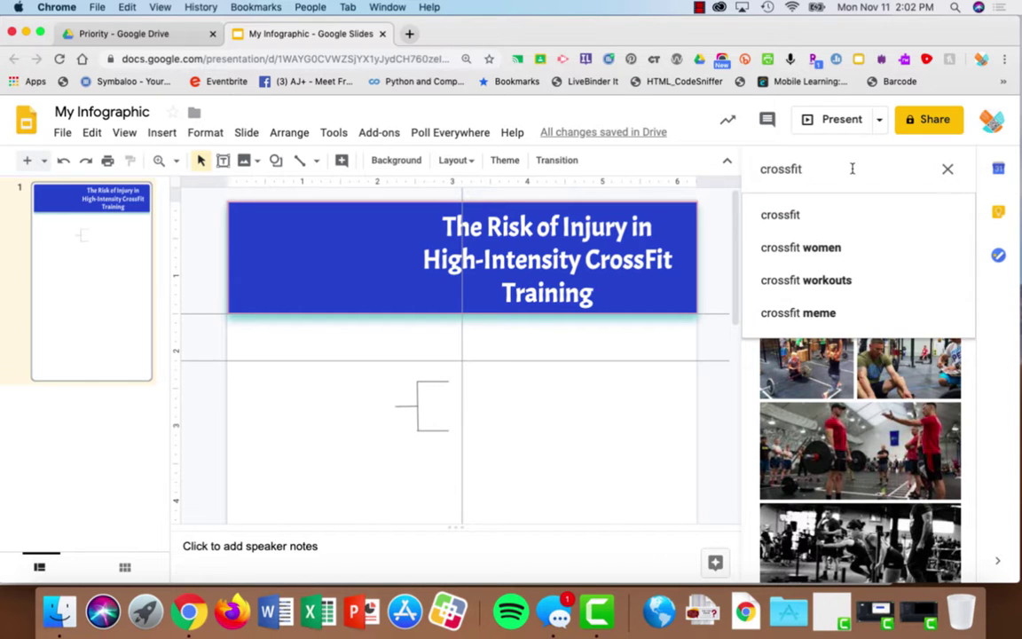
{"action": "type", "text": "tra"}
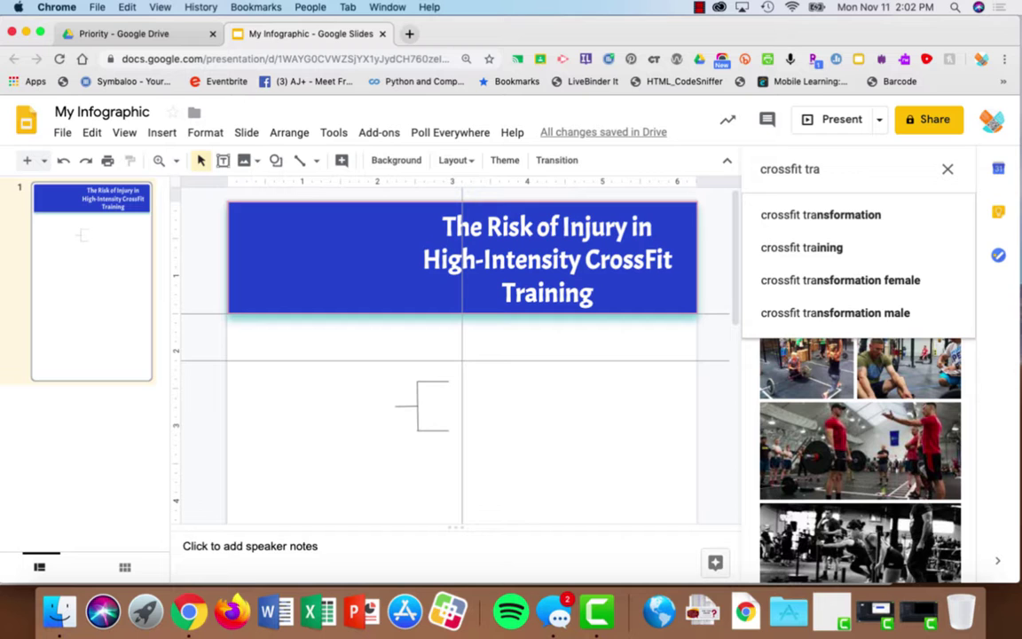
{"action": "type", "text": "nsparent"}
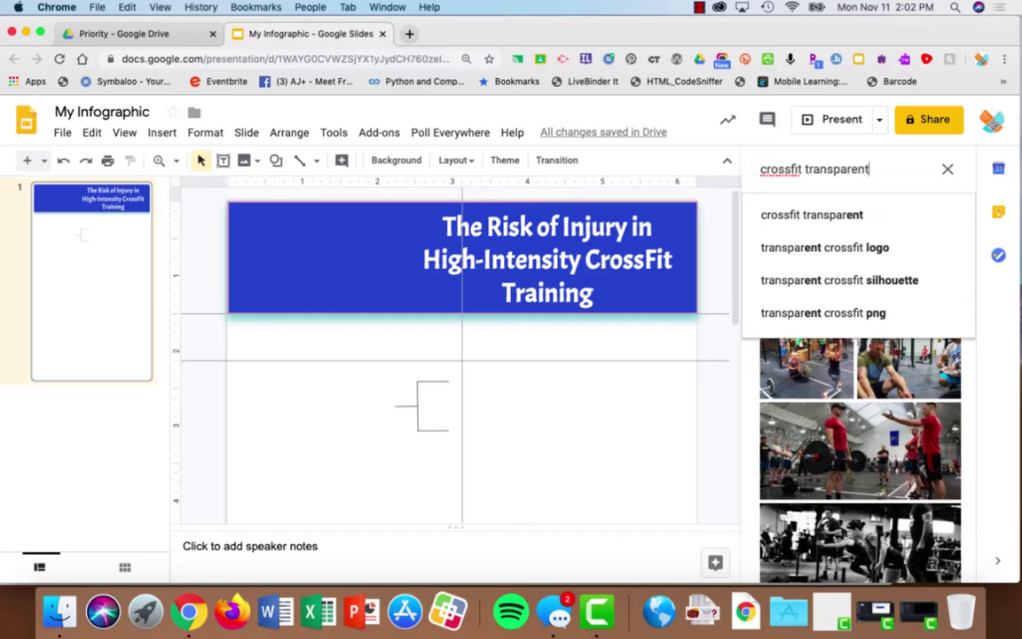
{"action": "key", "text": "Return"}
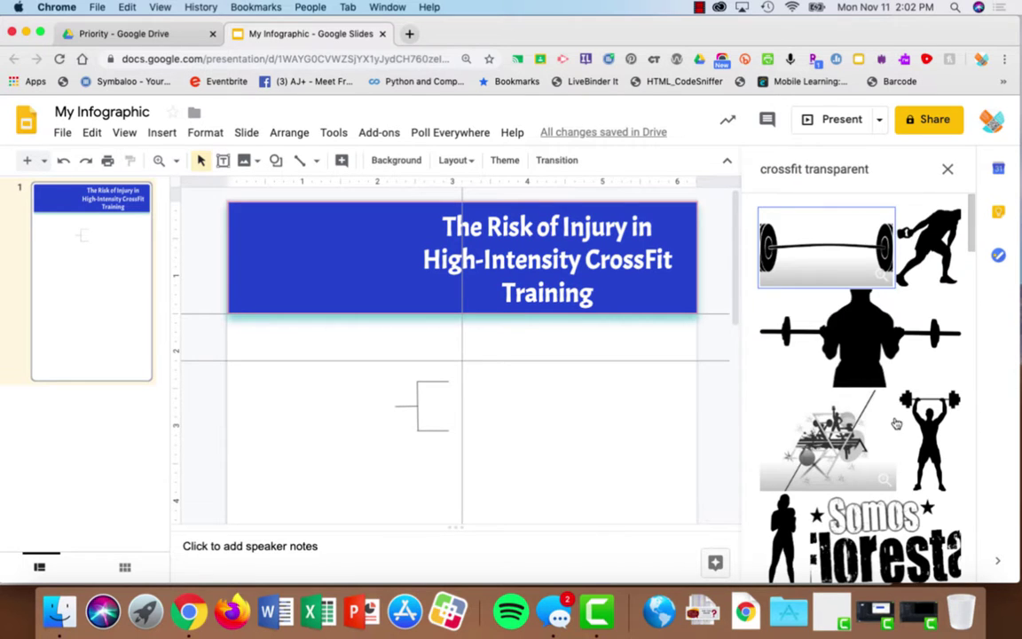
{"action": "scroll", "coordinate": [896, 424], "scroll_direction": "down", "scroll_amount": 4}
{"action": "scroll", "coordinate": [896, 424], "scroll_direction": "up", "scroll_amount": 4}
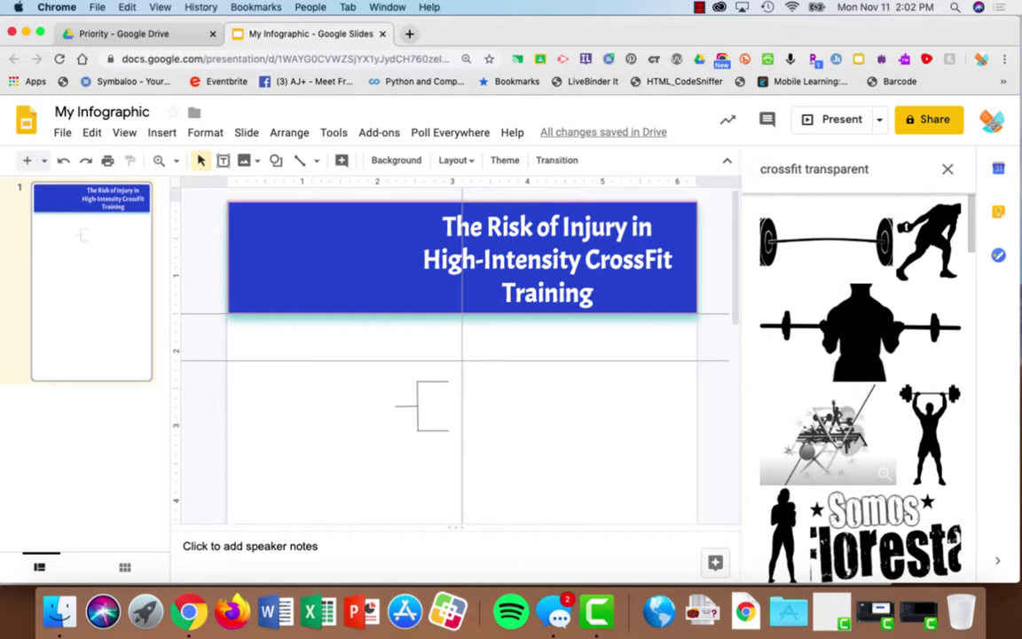
{"action": "left_click", "coordinate": [827, 435]}
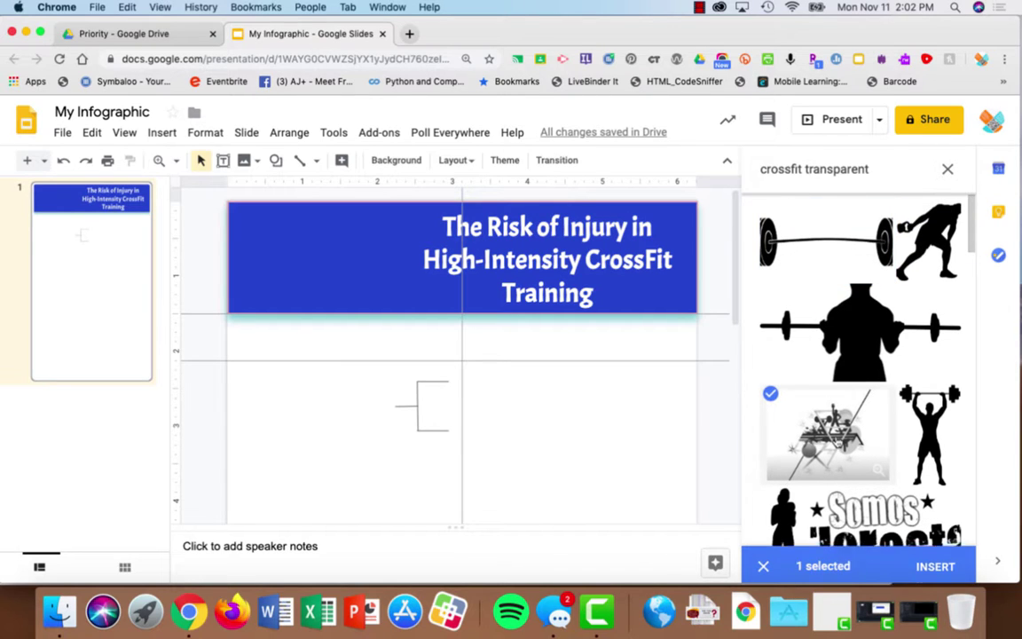
{"action": "left_click", "coordinate": [936, 563]}
Shrink the inserted graphic to about 2.4 inches wide and place it in the blue banner, left of the title
{"action": "scroll", "coordinate": [803, 447], "scroll_direction": "down", "scroll_amount": 3}
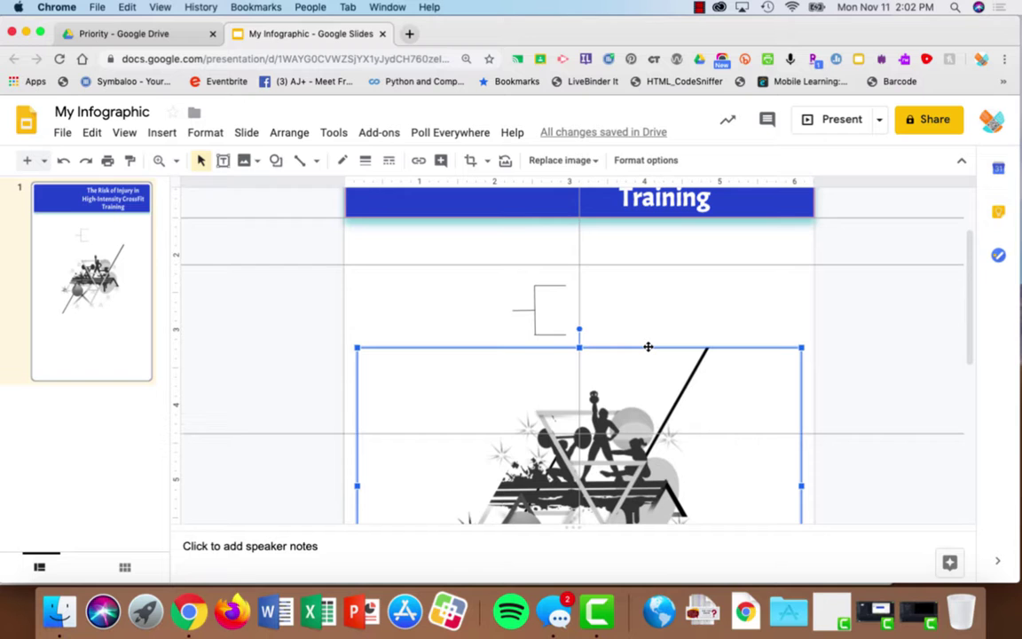
{"action": "scroll", "coordinate": [647, 347], "scroll_direction": "down", "scroll_amount": 5}
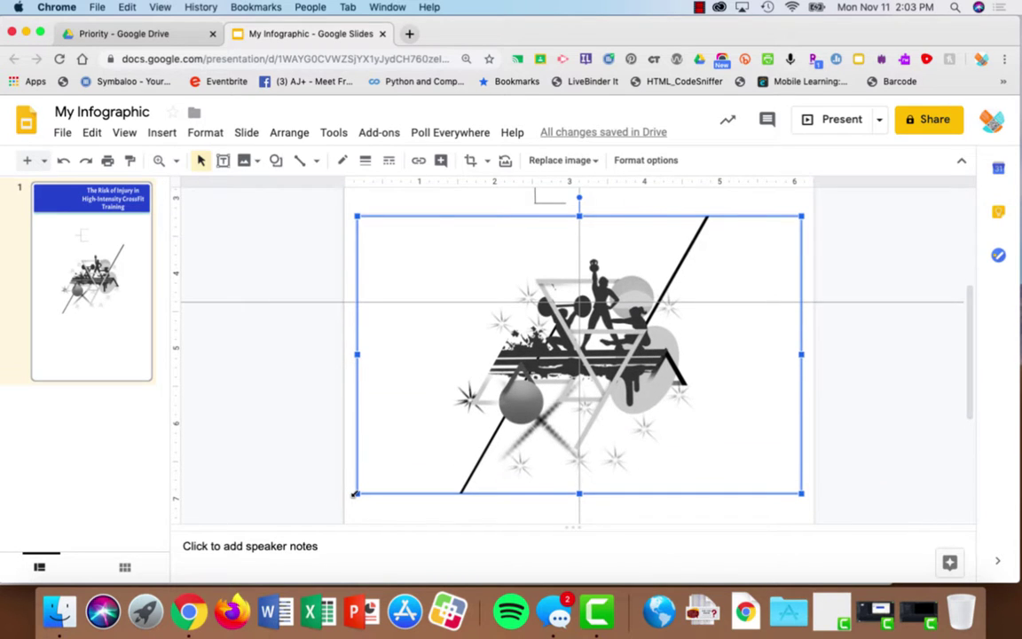
{"action": "left_click_drag", "start_coordinate": [354, 494], "coordinate": [692, 300]}
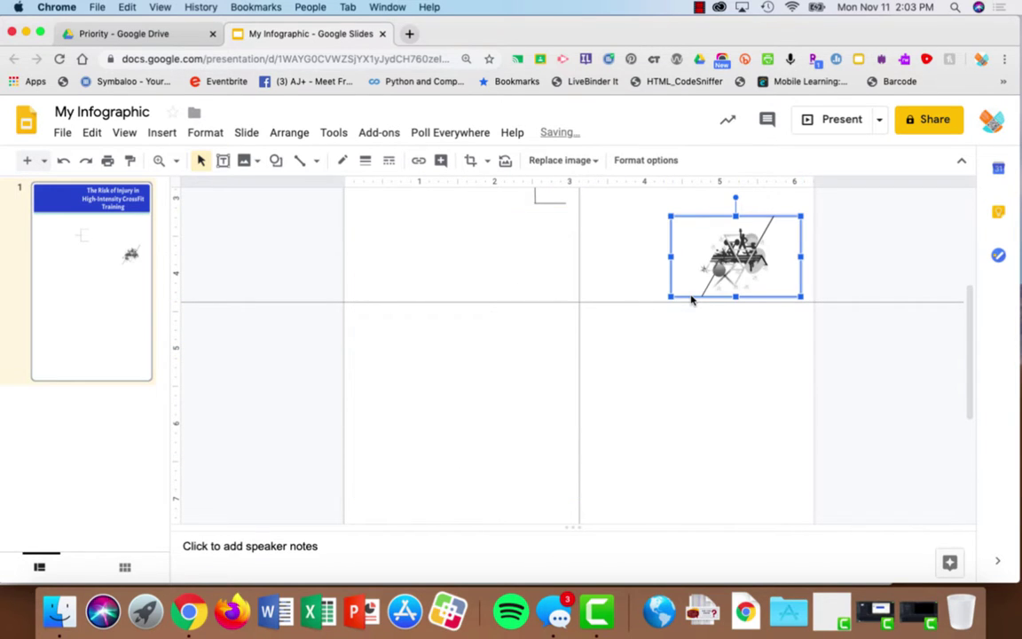
{"action": "scroll", "coordinate": [550, 244], "scroll_direction": "up", "scroll_amount": 5}
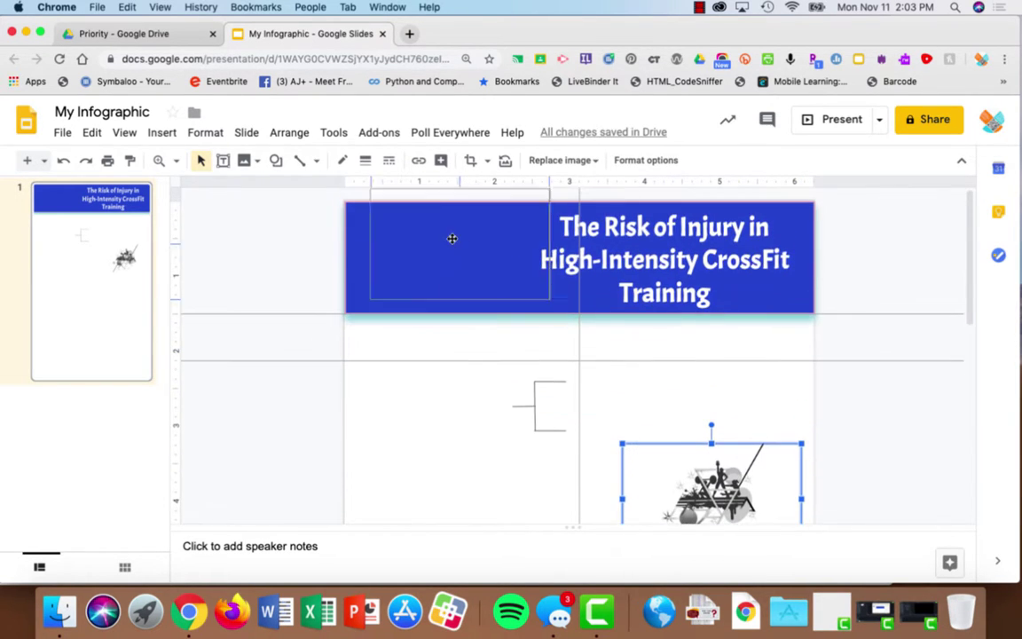
{"action": "left_click_drag", "start_coordinate": [452, 237], "coordinate": [444, 257]}
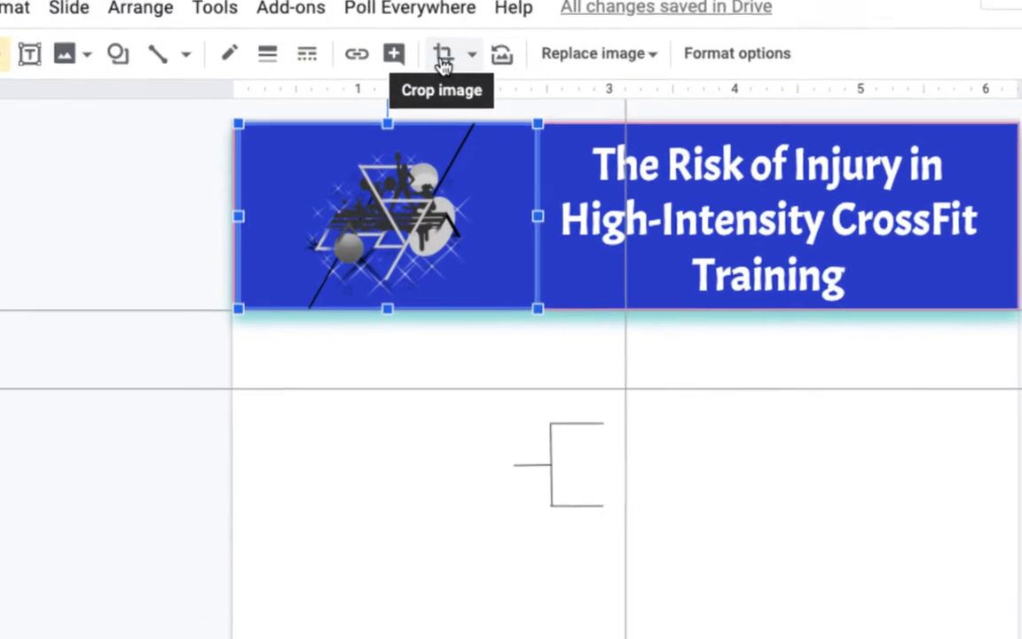
Crop the empty left and right sides of the banner graphic so it is about 1.6 inches wide
{"action": "left_click", "coordinate": [444, 58]}
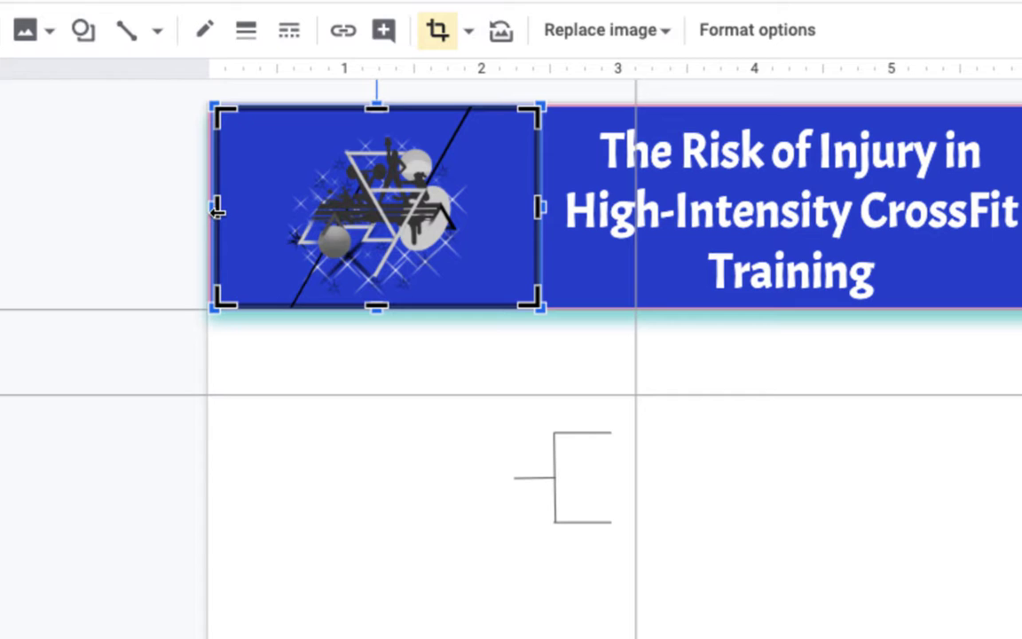
{"action": "left_click_drag", "start_coordinate": [218, 208], "coordinate": [270, 206]}
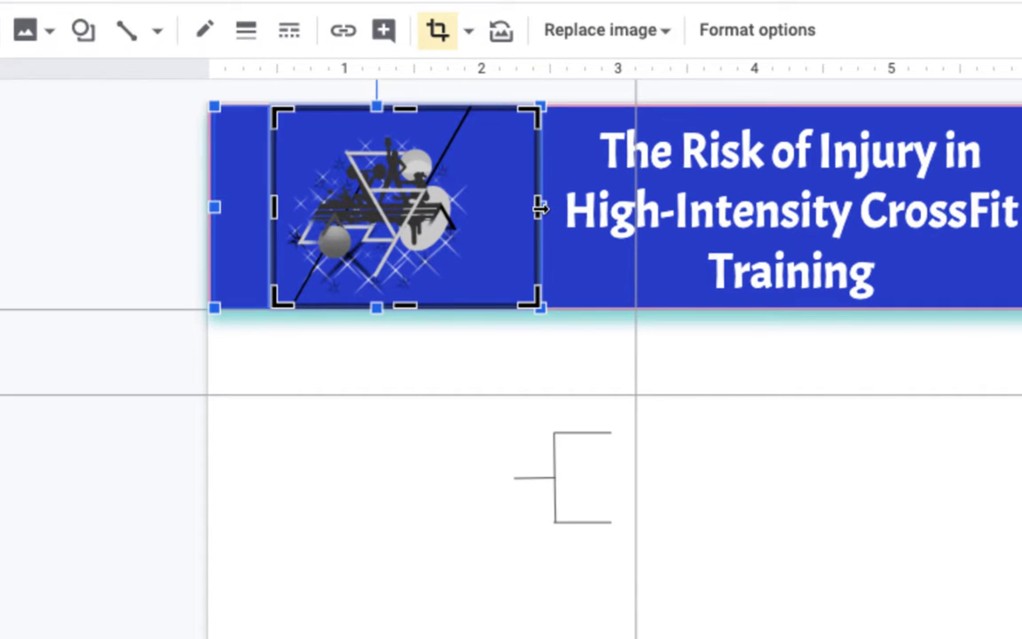
{"action": "left_click_drag", "start_coordinate": [540, 205], "coordinate": [487, 209]}
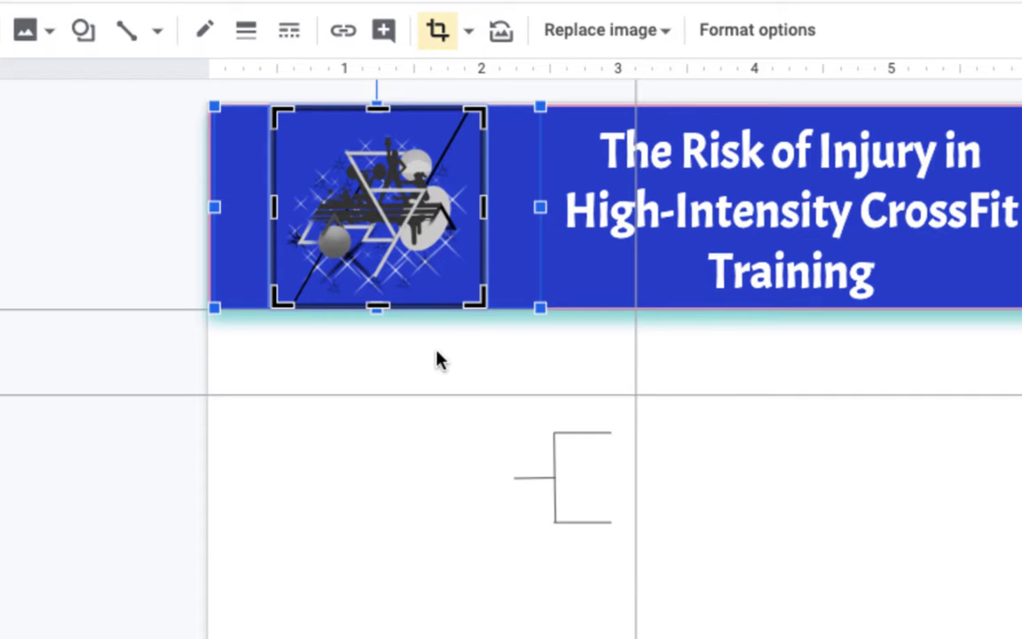
{"action": "left_click", "coordinate": [437, 34]}
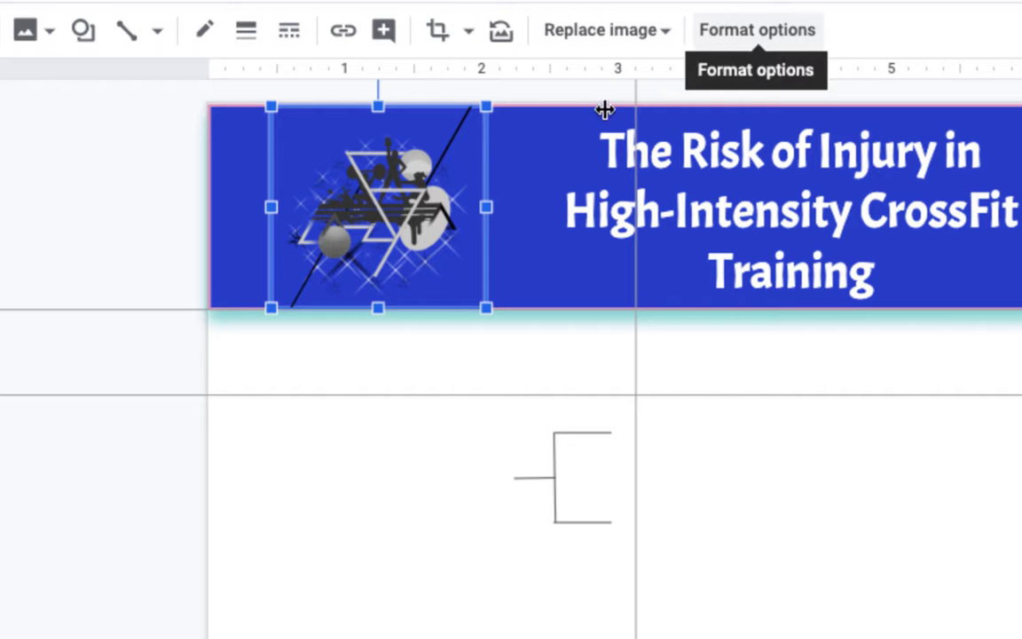
Recolor the banner graphic with the yellow-green Dark 8 preset
{"action": "left_click", "coordinate": [775, 35]}
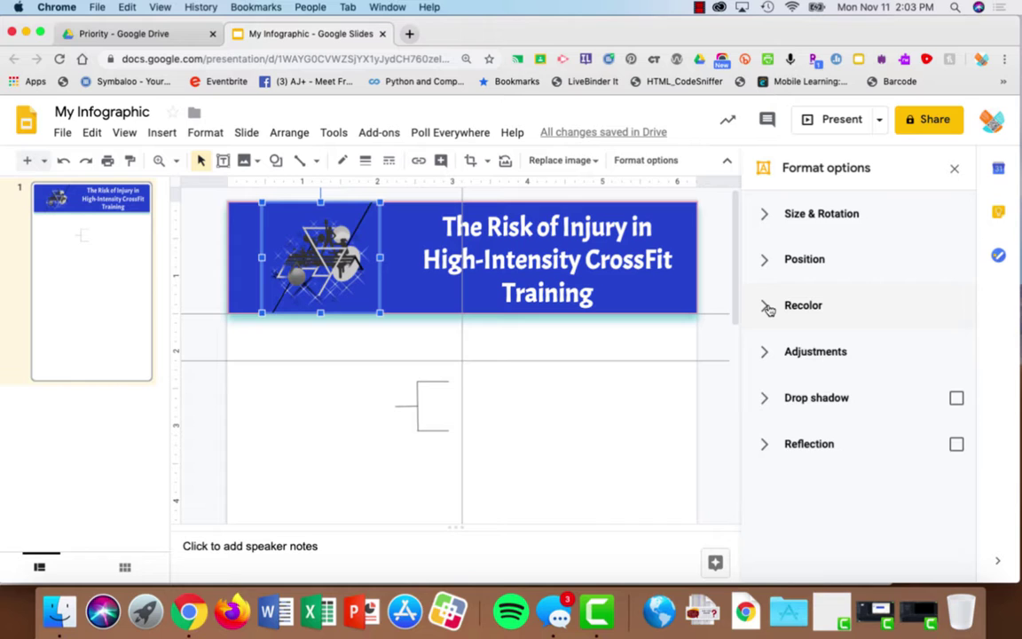
{"action": "left_click", "coordinate": [768, 306]}
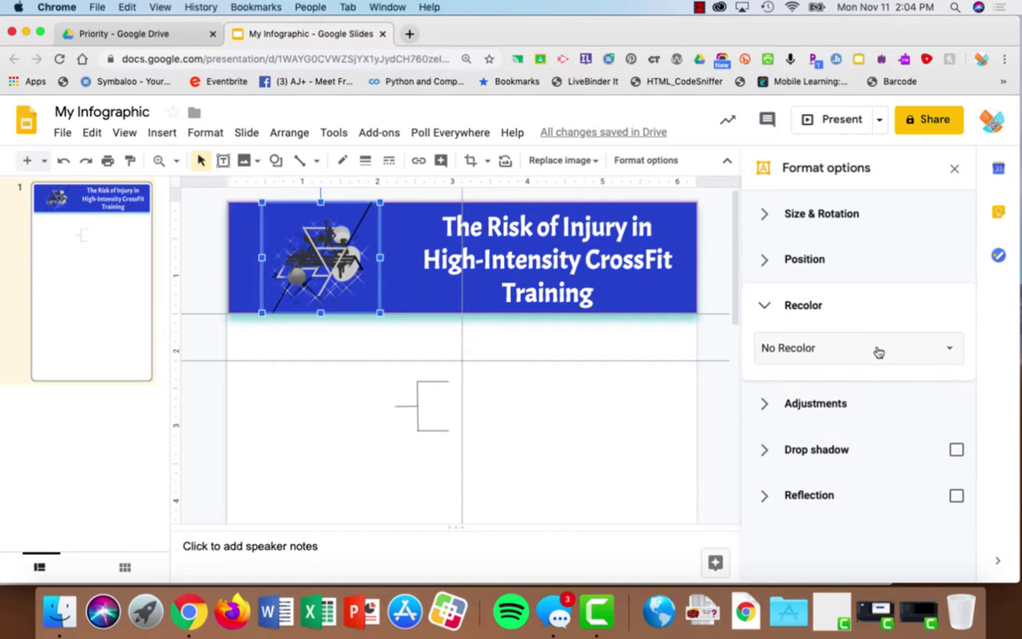
{"action": "left_click", "coordinate": [878, 352]}
{"action": "scroll", "coordinate": [881, 463], "scroll_direction": "down", "scroll_amount": 3}
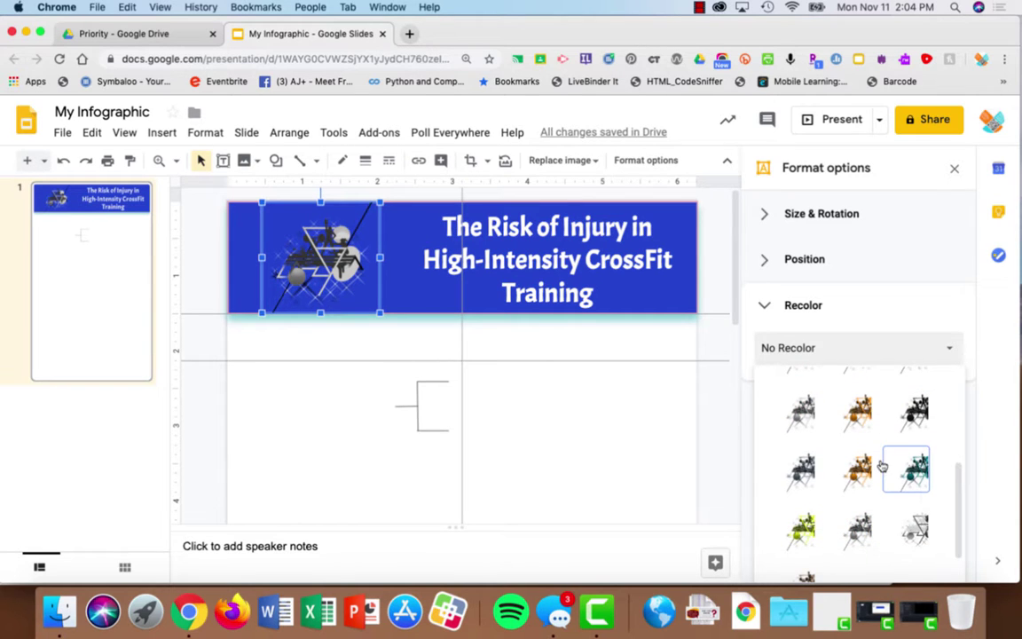
{"action": "left_click", "coordinate": [803, 529]}
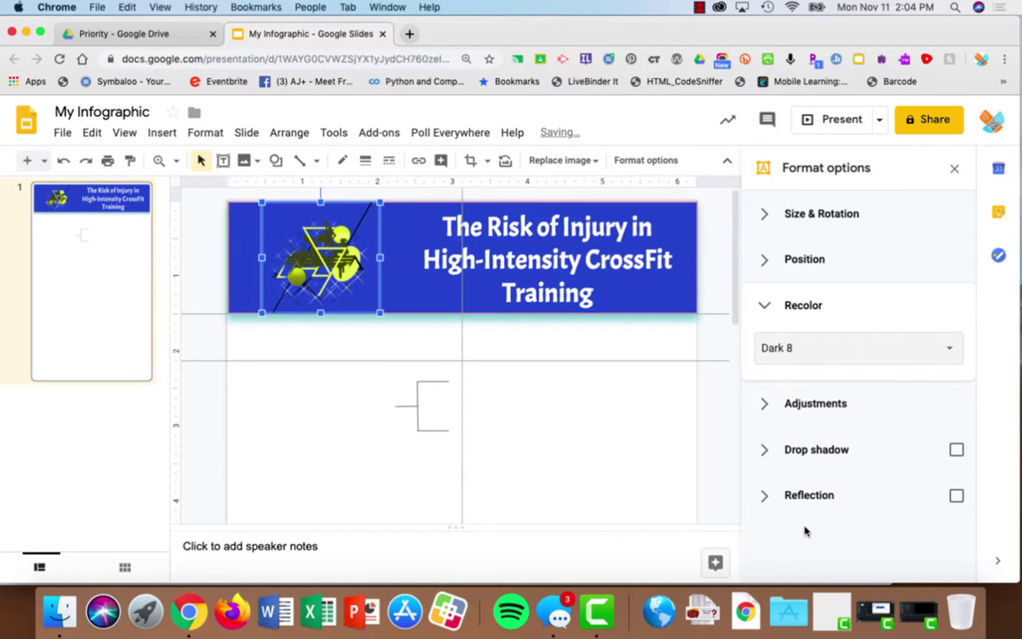
Try the orange Dark 6 recolor preset on the banner graphic
{"action": "left_click", "coordinate": [872, 354]}
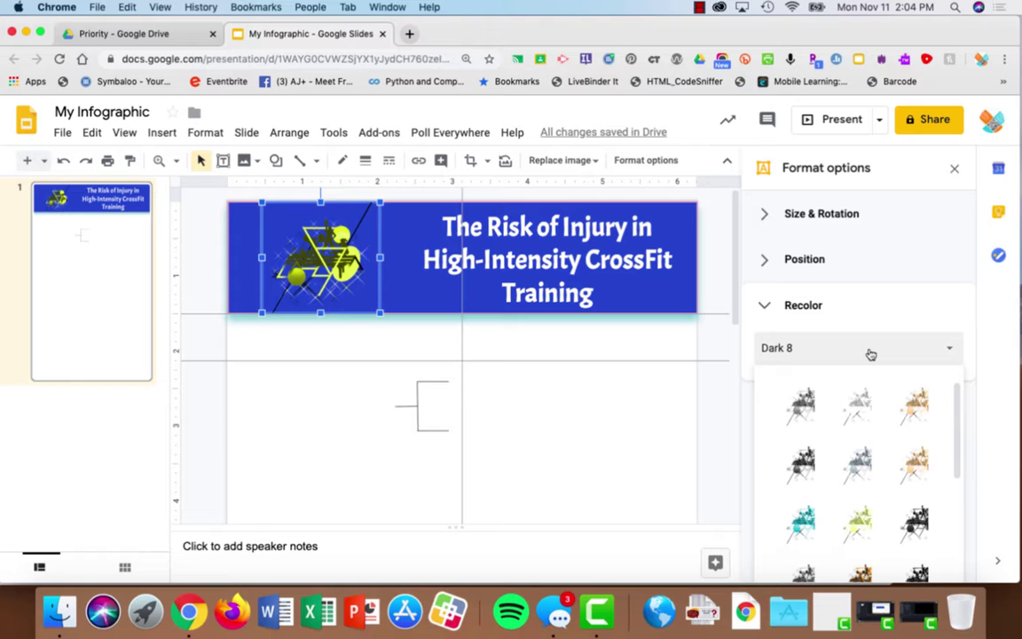
{"action": "scroll", "coordinate": [856, 515], "scroll_direction": "down", "scroll_amount": 3}
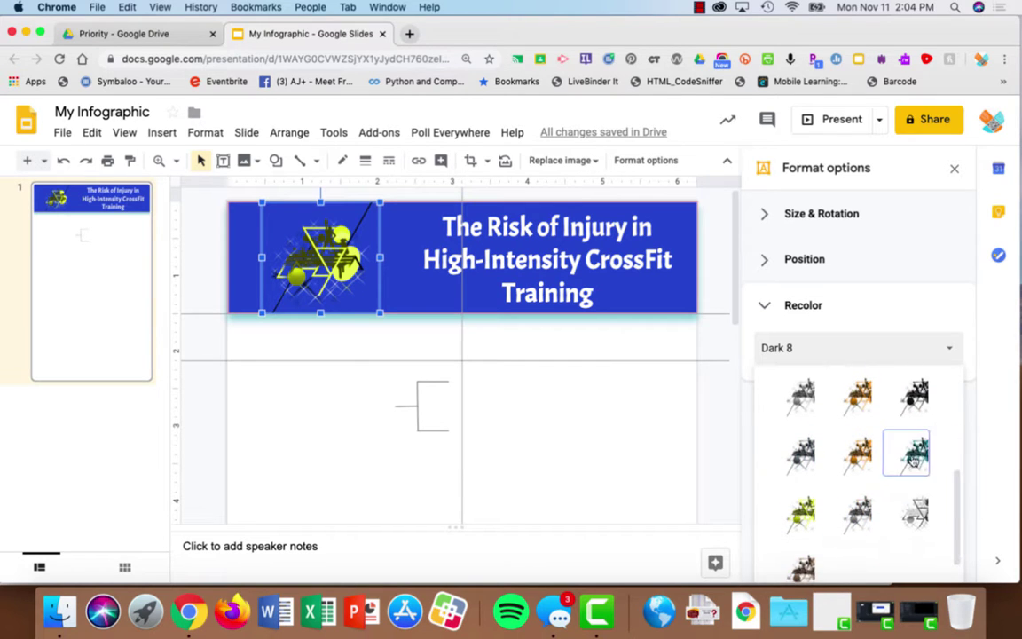
{"action": "left_click", "coordinate": [859, 455]}
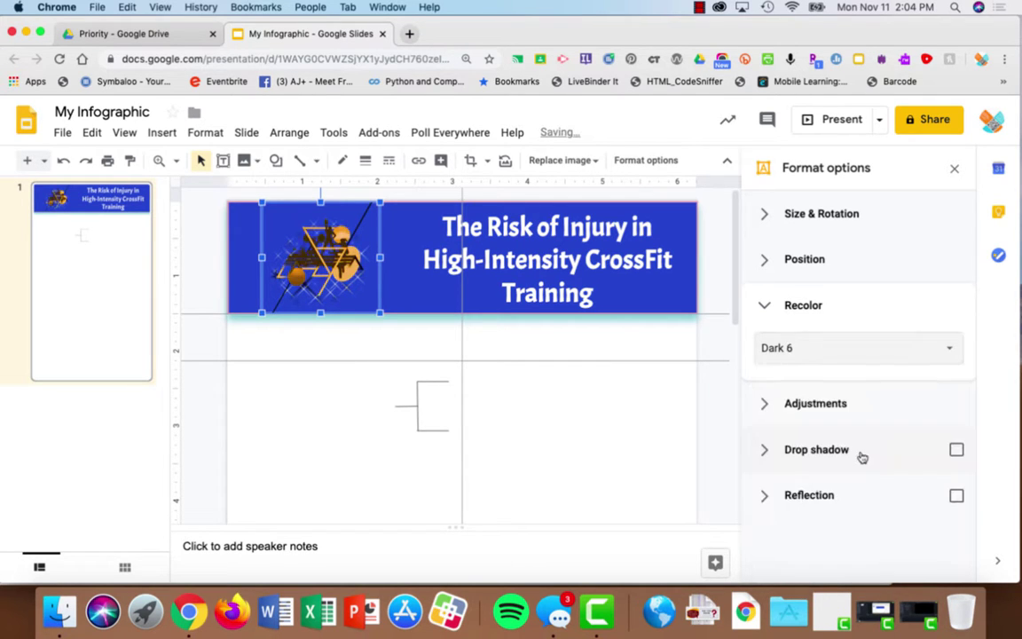
{"action": "left_click", "coordinate": [614, 368]}
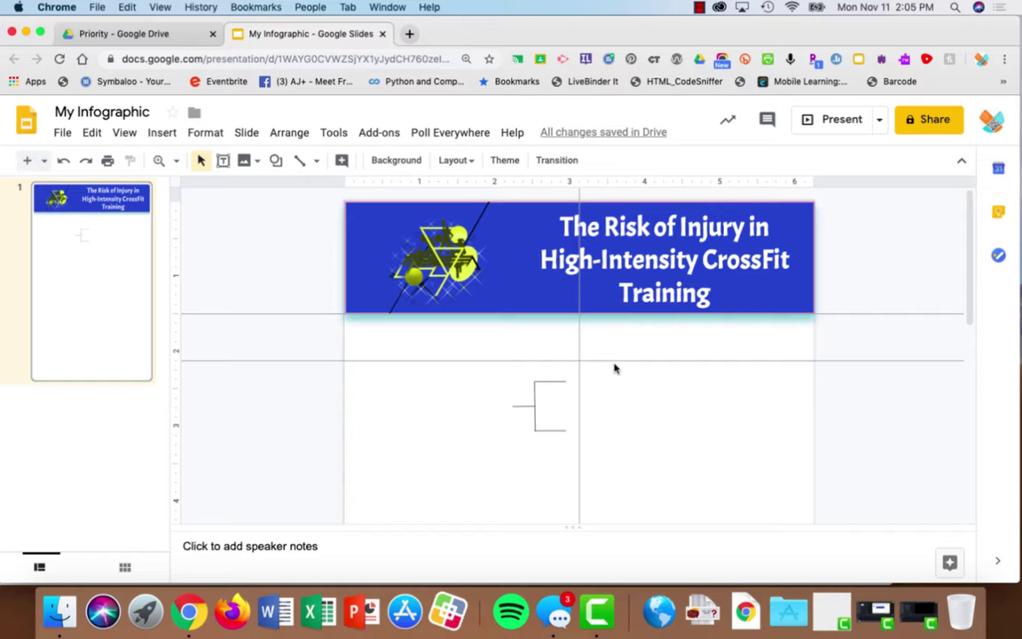
Search the web for "person icon" images and insert the orange standing person figure
{"action": "left_click", "coordinate": [163, 133]}
{"action": "mouse_move", "coordinate": [173, 167]}
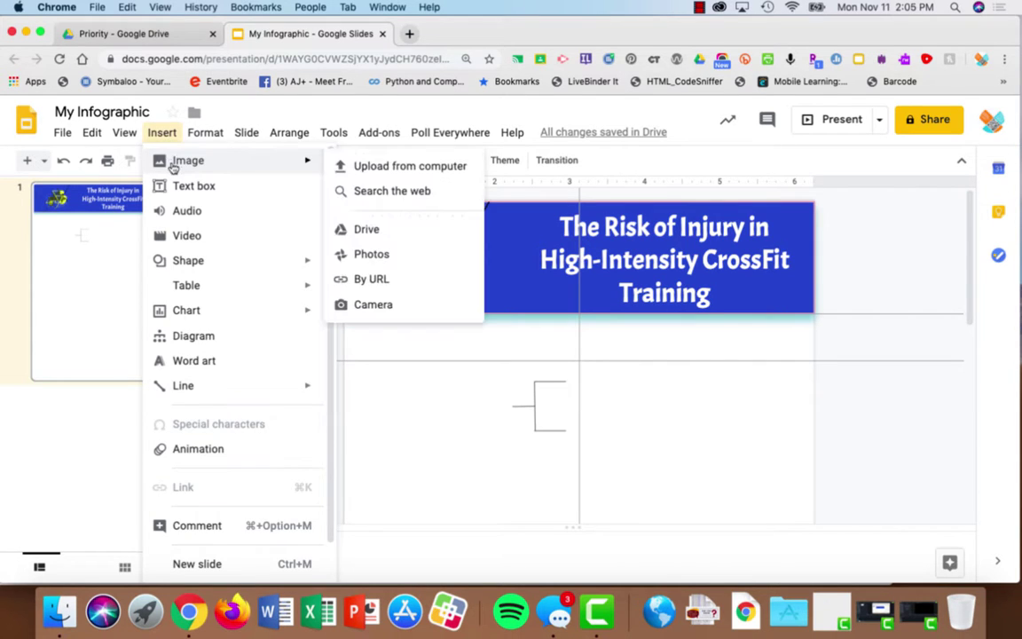
{"action": "left_click", "coordinate": [399, 192]}
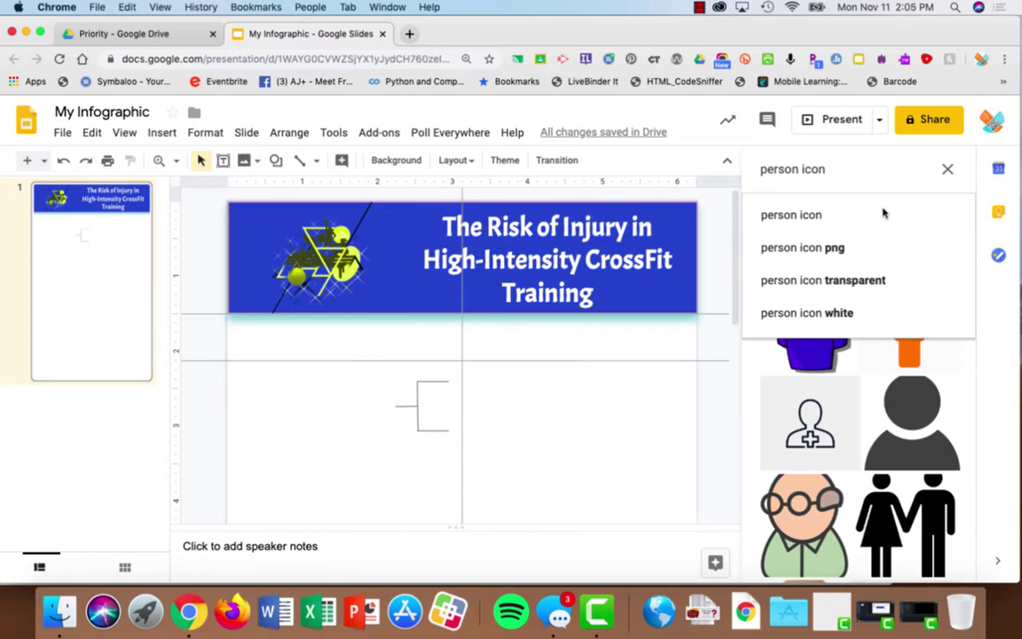
{"action": "left_click_drag", "start_coordinate": [834, 169], "coordinate": [761, 170]}
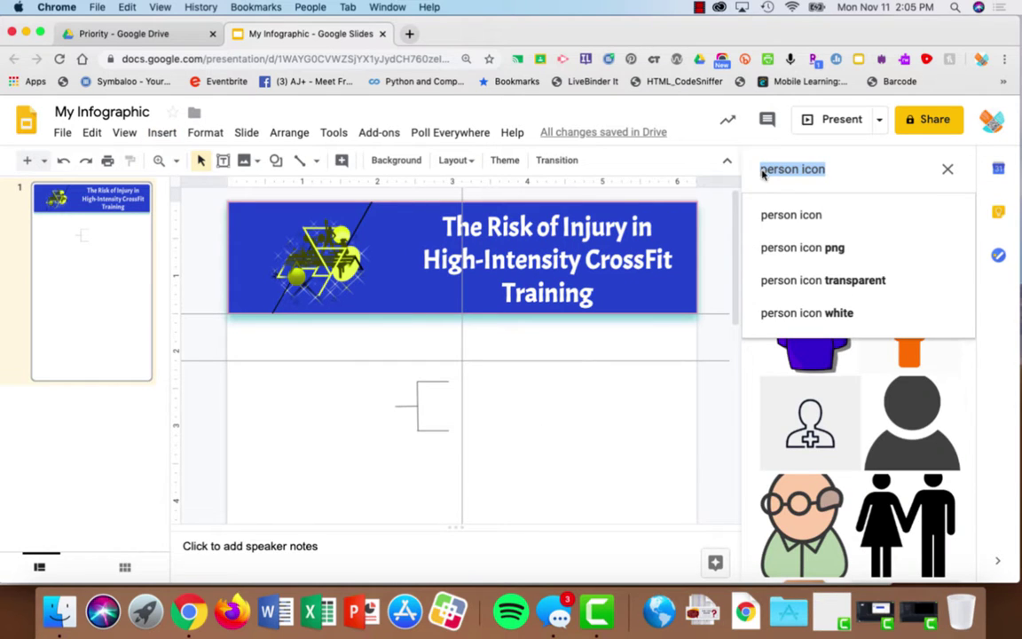
{"action": "left_click", "coordinate": [965, 401]}
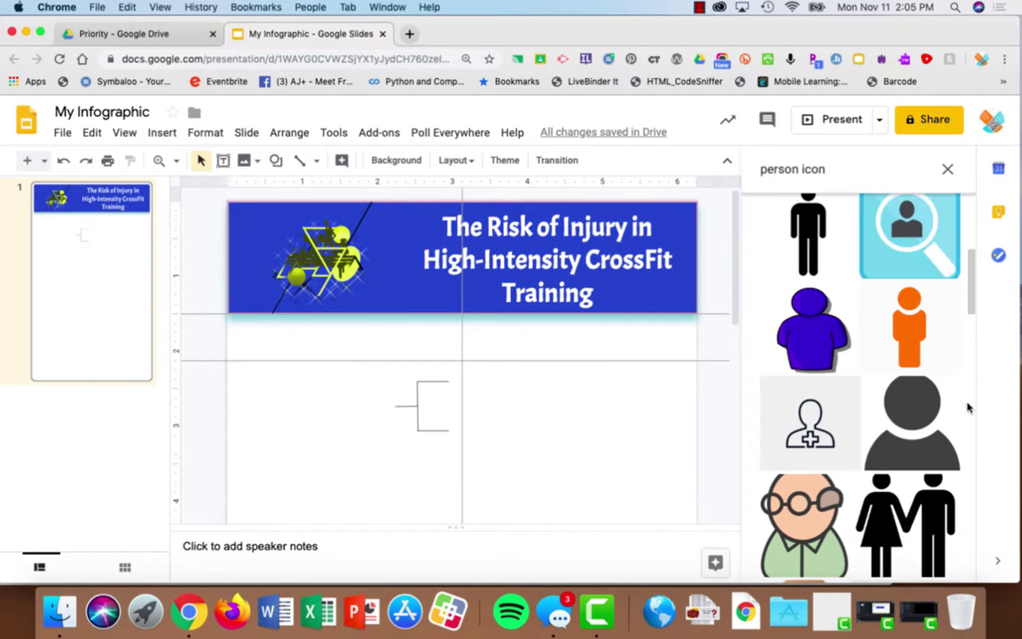
{"action": "left_click", "coordinate": [919, 330]}
{"action": "left_click", "coordinate": [935, 568]}
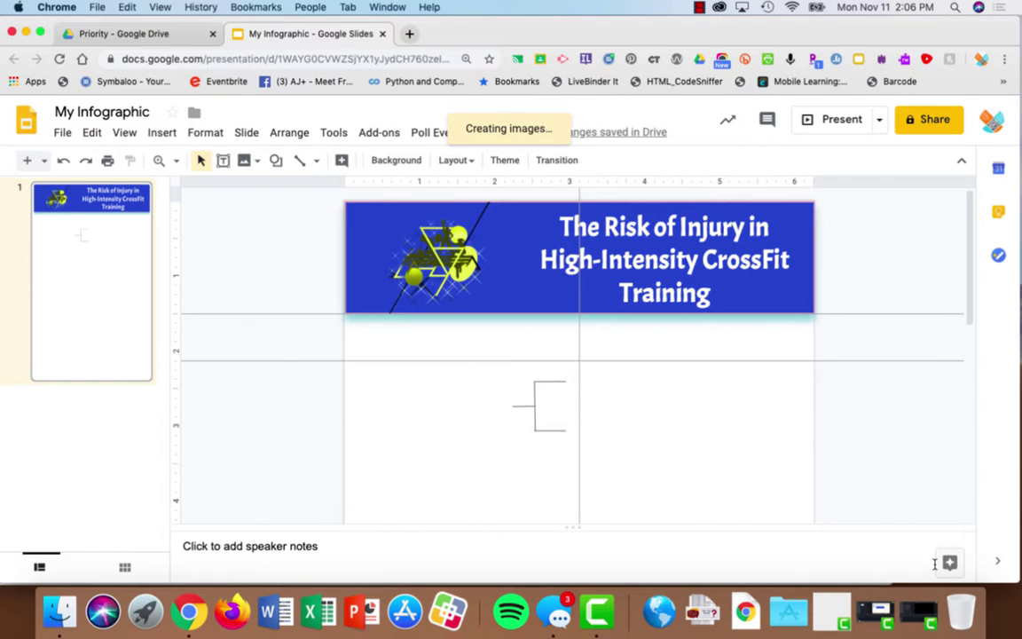
Shrink the person figure to about 0.4 inches wide and place it just below the header banner, under the word "Training"
{"action": "left_click_drag", "start_coordinate": [357, 464], "coordinate": [642, 225]}
{"action": "left_click", "coordinate": [769, 300]}
{"action": "scroll", "coordinate": [641, 225], "scroll_direction": "up", "scroll_amount": 3}
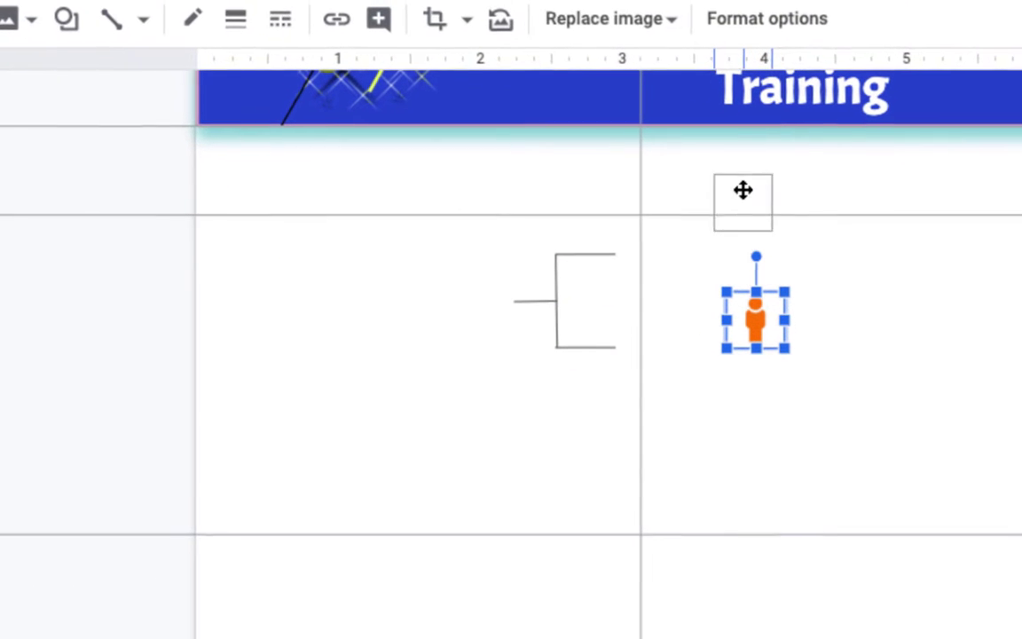
{"action": "left_click_drag", "start_coordinate": [743, 190], "coordinate": [737, 182]}
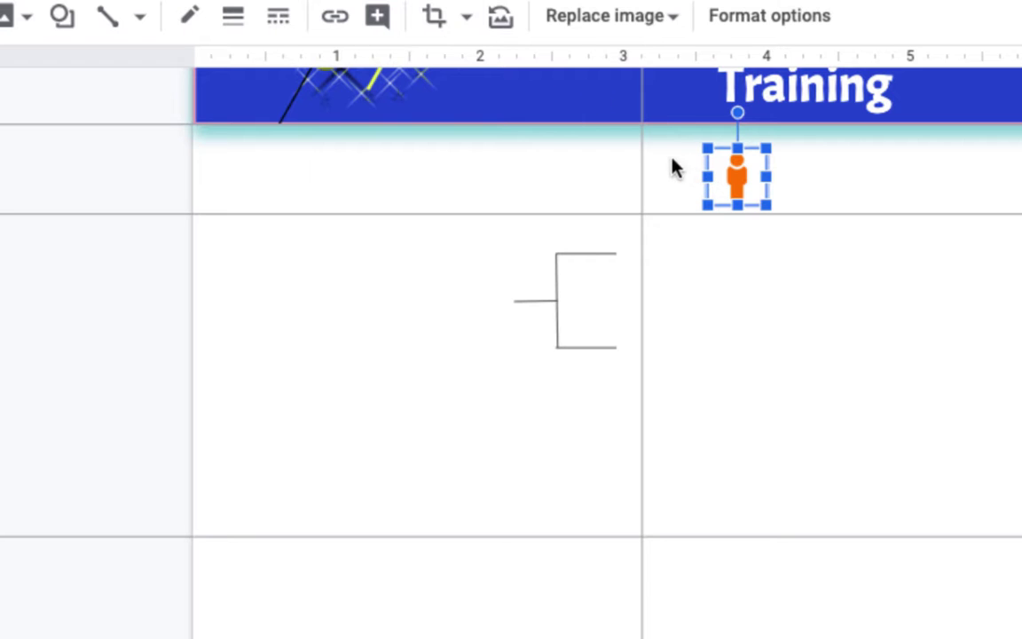
Crop the empty left and right sides of the person figure so it is about 0.2 inches wide
{"action": "left_click", "coordinate": [434, 16]}
{"action": "left_click_drag", "start_coordinate": [767, 175], "coordinate": [726, 177]}
{"action": "left_click", "coordinate": [750, 245]}
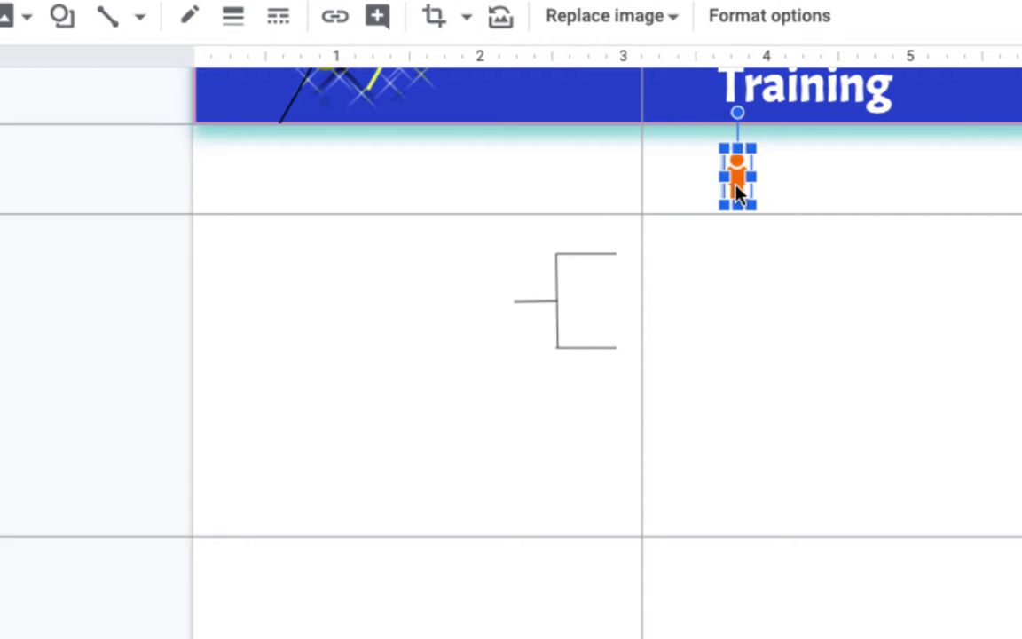
Duplicate the cropped person figure side by side to form an evenly spaced row of five
{"action": "left_click_drag", "start_coordinate": [739, 190], "coordinate": [764, 169]}
{"action": "left_click", "coordinate": [762, 208]}
{"action": "key", "text": "ctrl+d"}
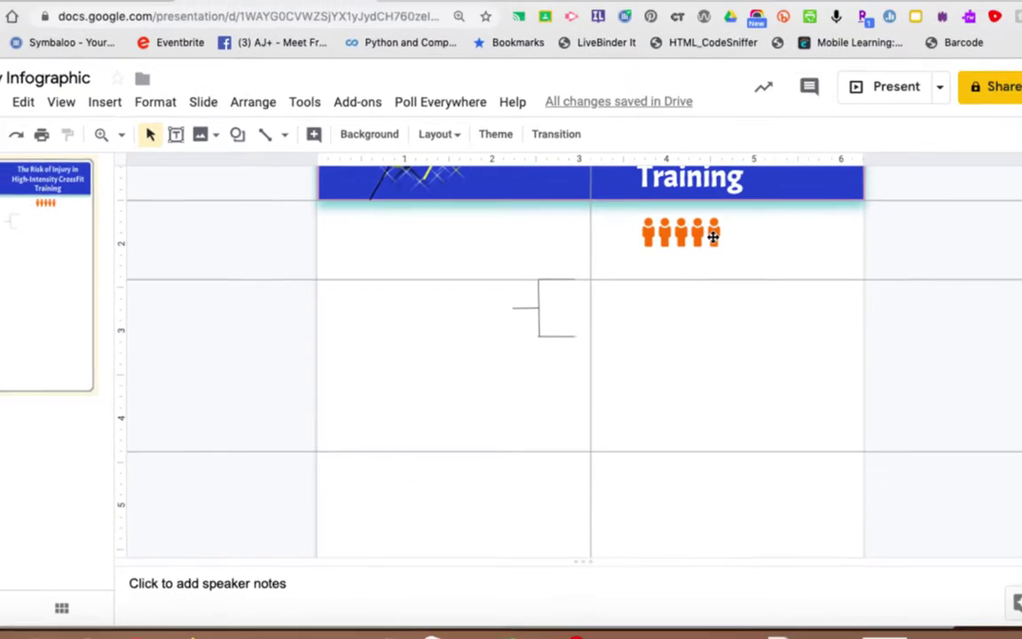
Recolor the last person figure in the row with the turquoise Light 7 preset
{"action": "left_click", "coordinate": [829, 197]}
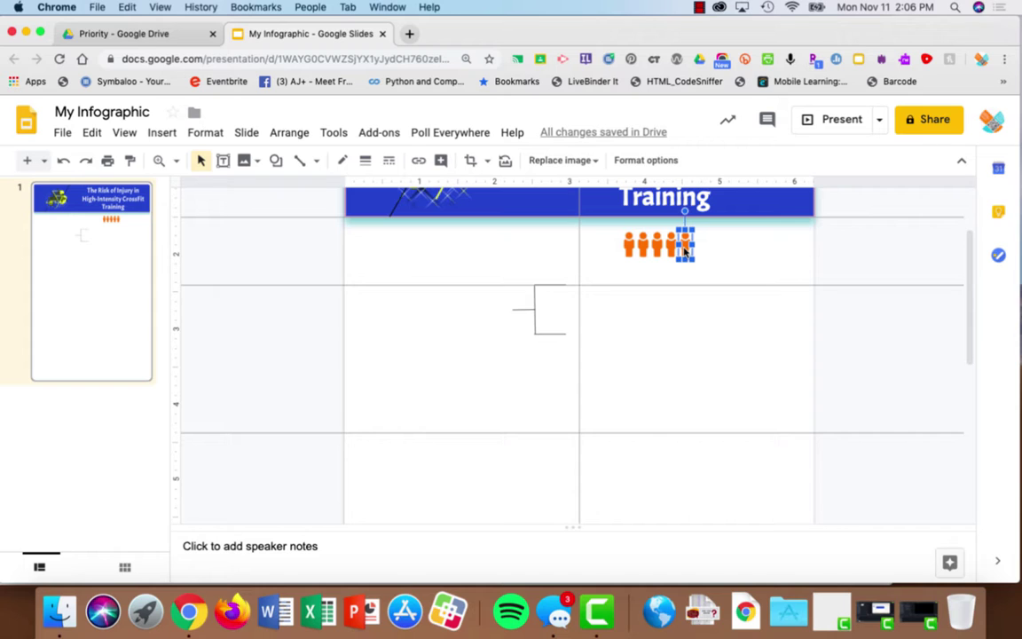
{"action": "left_click", "coordinate": [640, 161]}
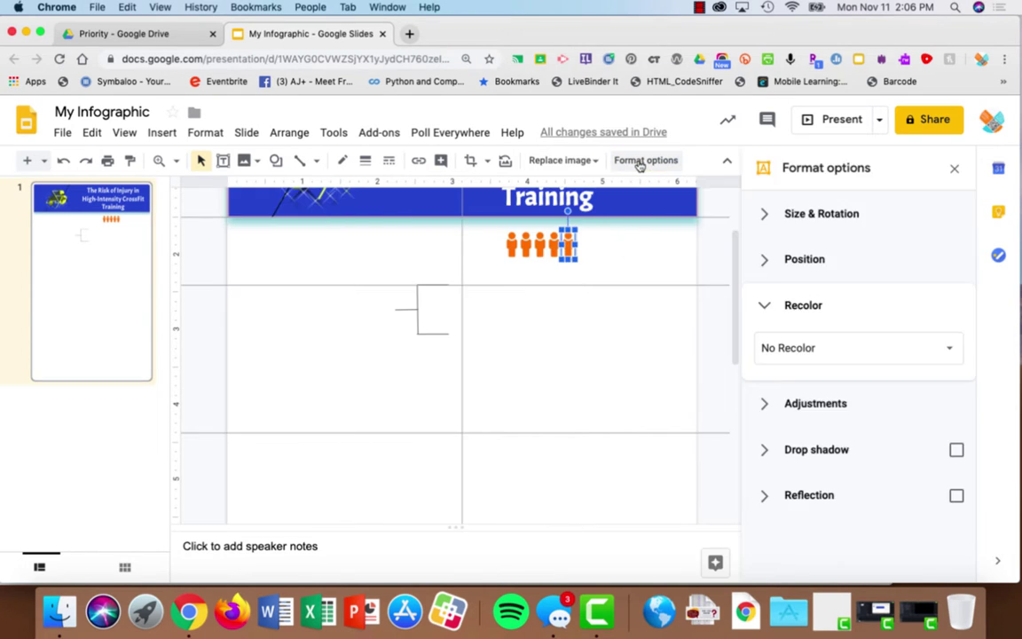
{"action": "left_click", "coordinate": [828, 353]}
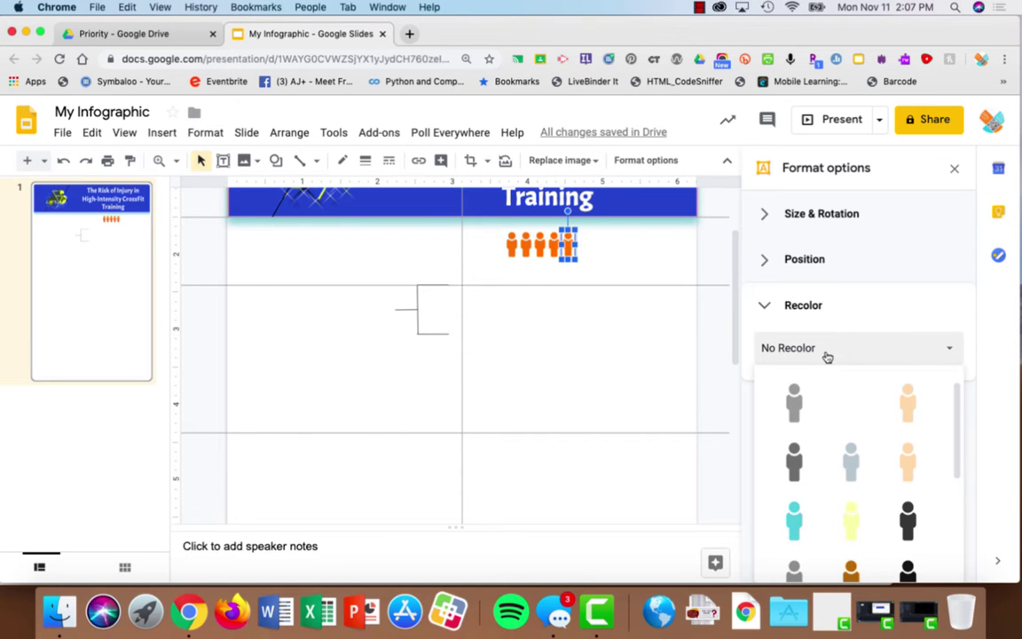
{"action": "left_click", "coordinate": [794, 521]}
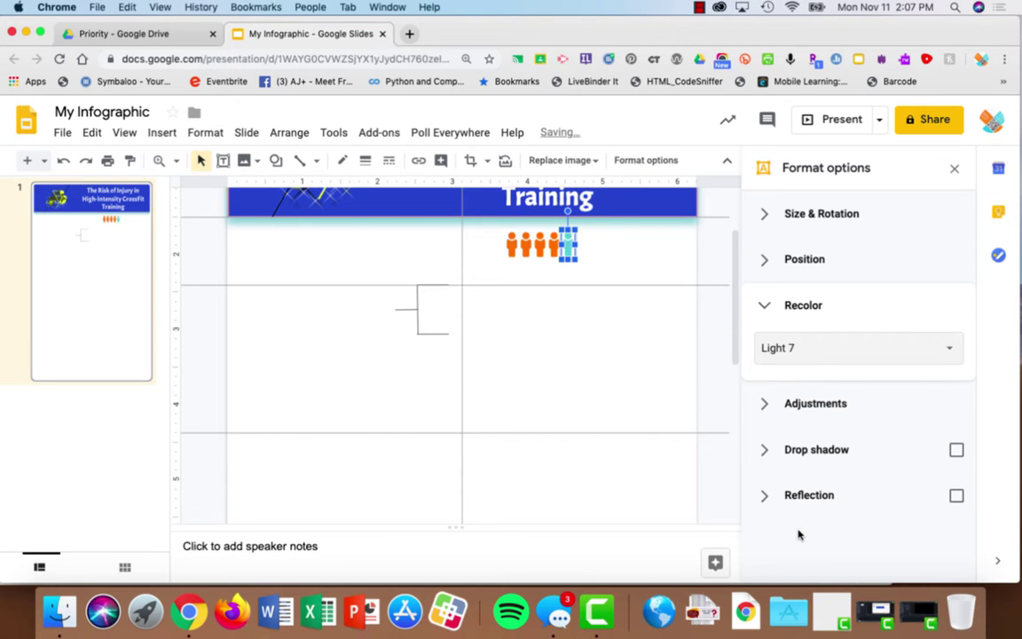
{"action": "left_click", "coordinate": [623, 377]}
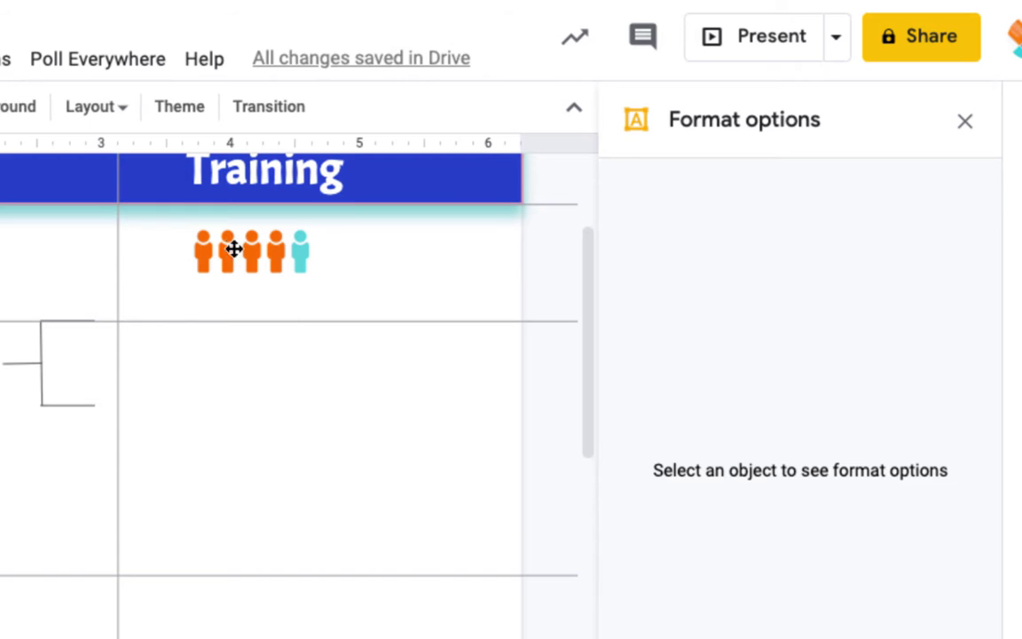